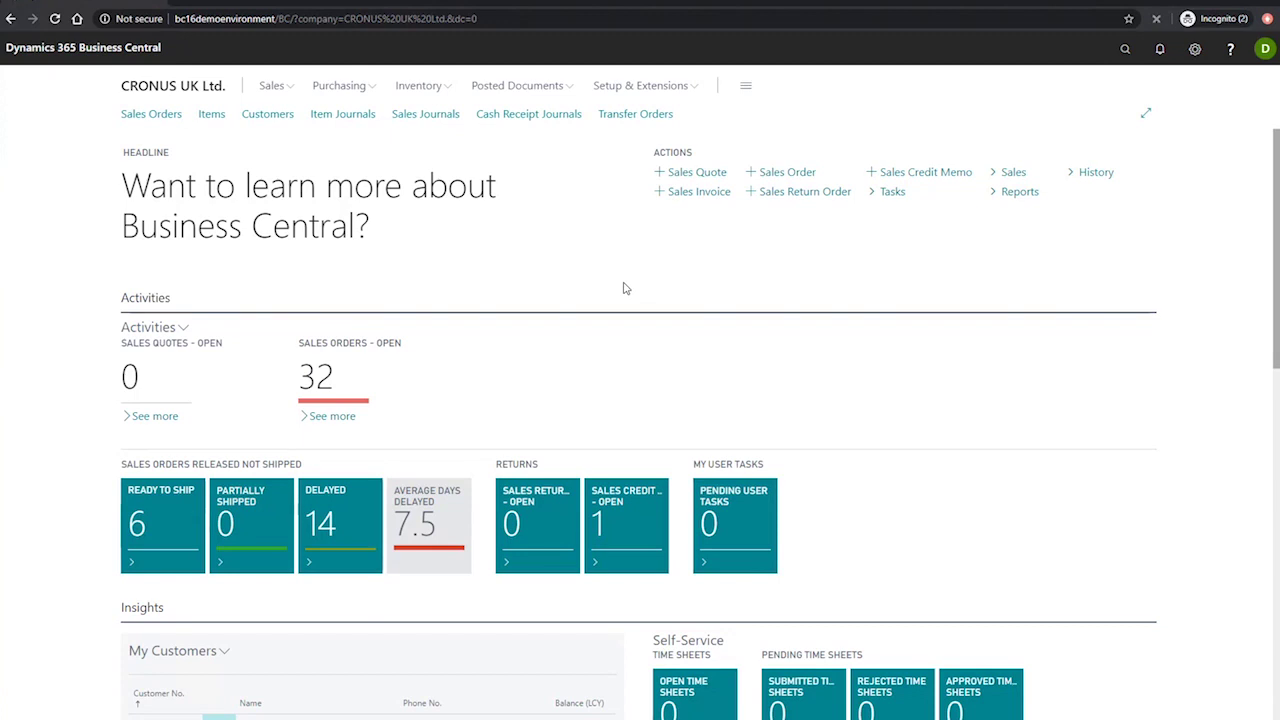
# - Search 'cash recei', open Cash Receipt Journals and switch to the BANK batch
pyautogui.click(1124, 48)
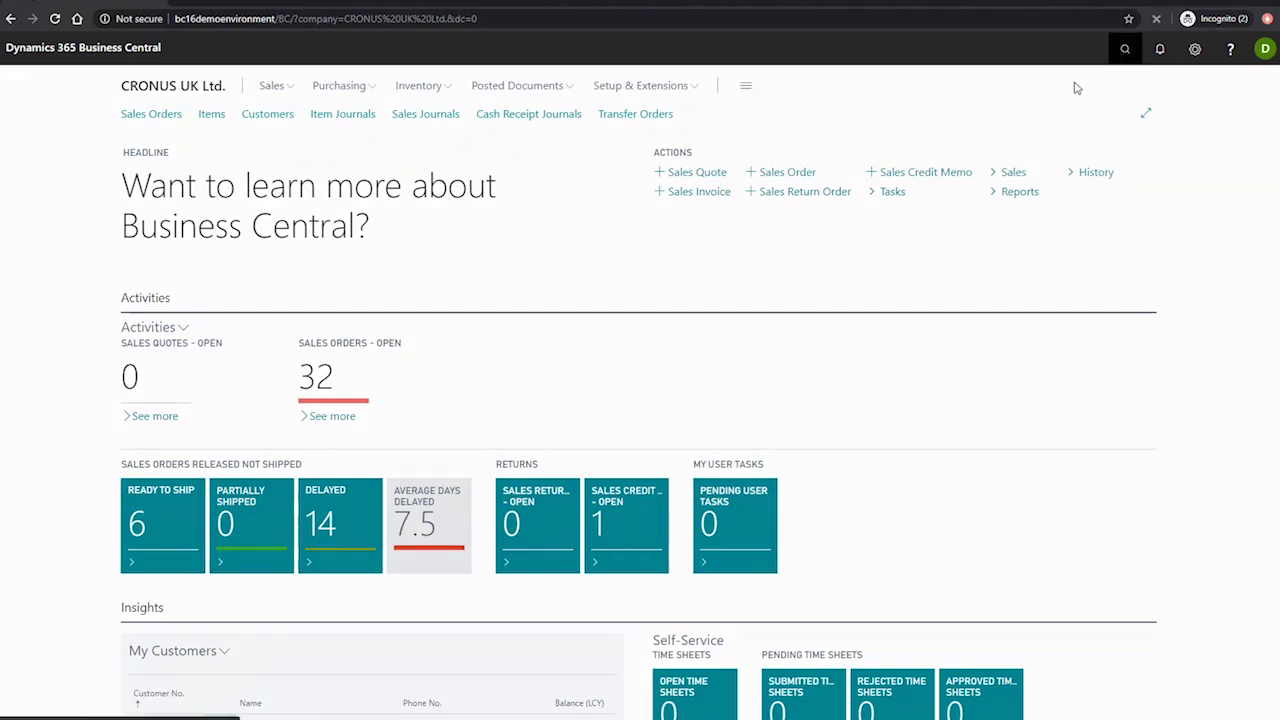
pyautogui.write('cash r')
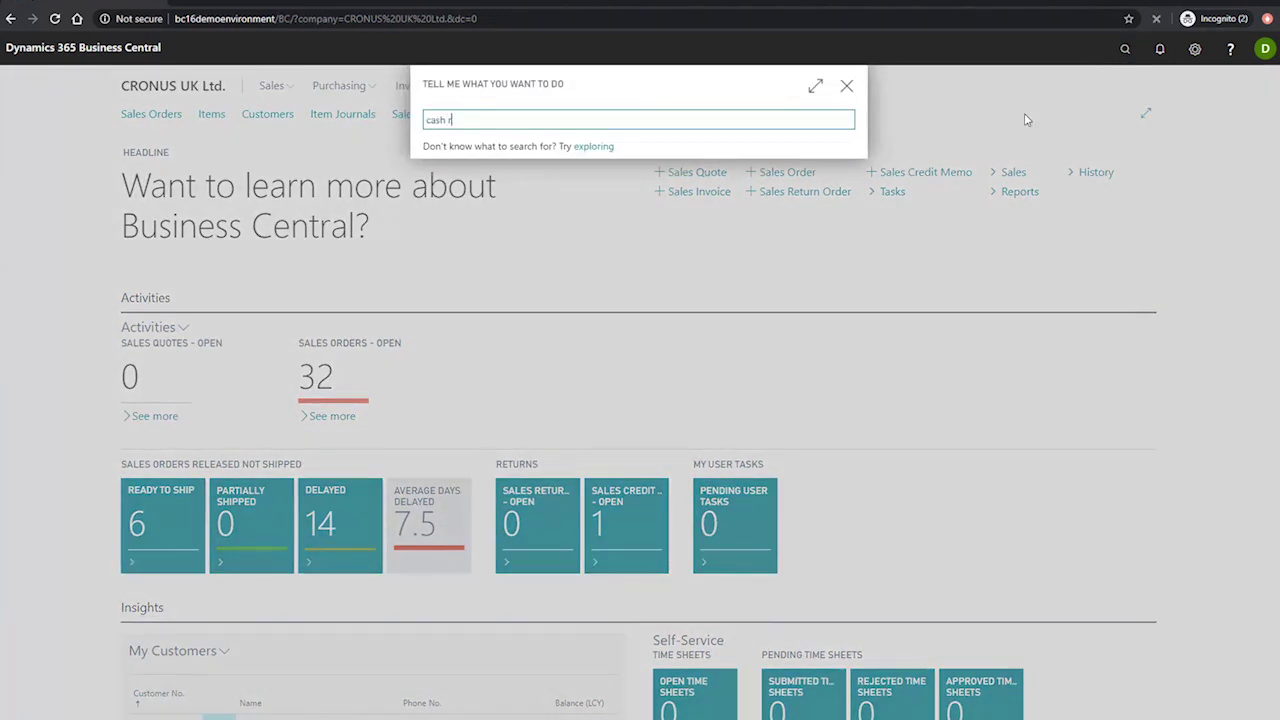
pyautogui.write('eceip')
pyautogui.click(540, 174)
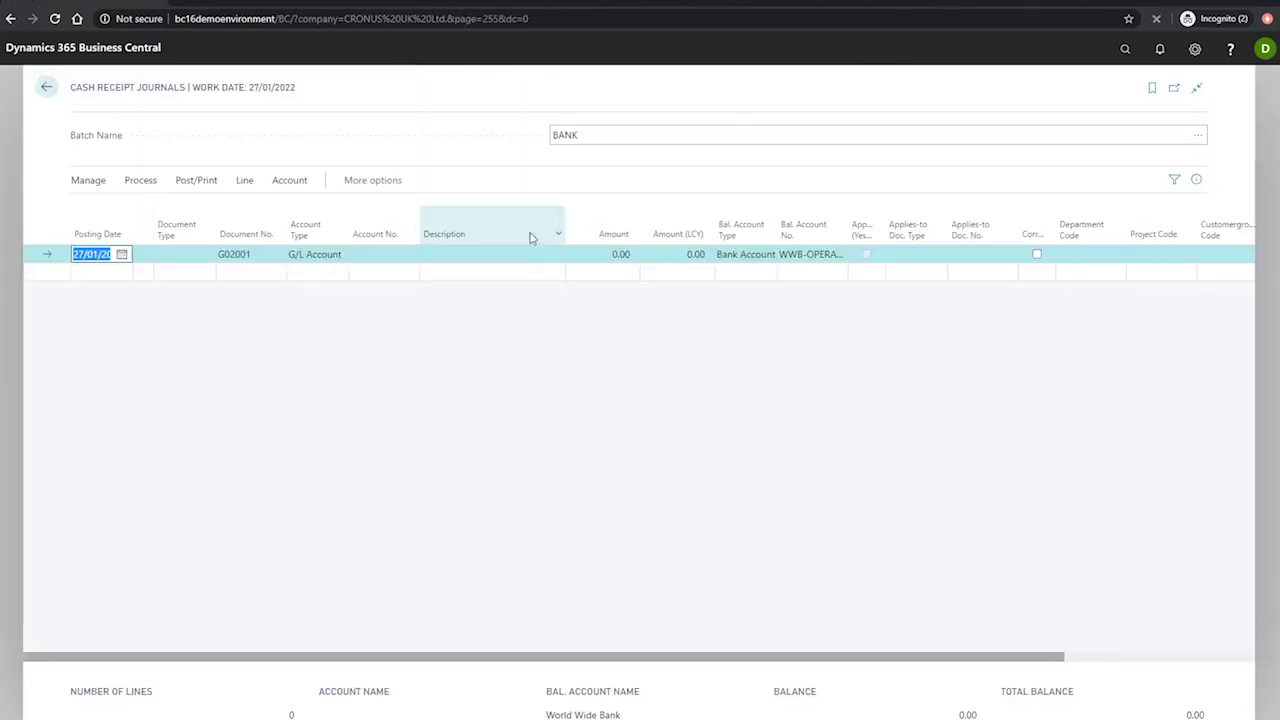
pyautogui.click(1200, 139)
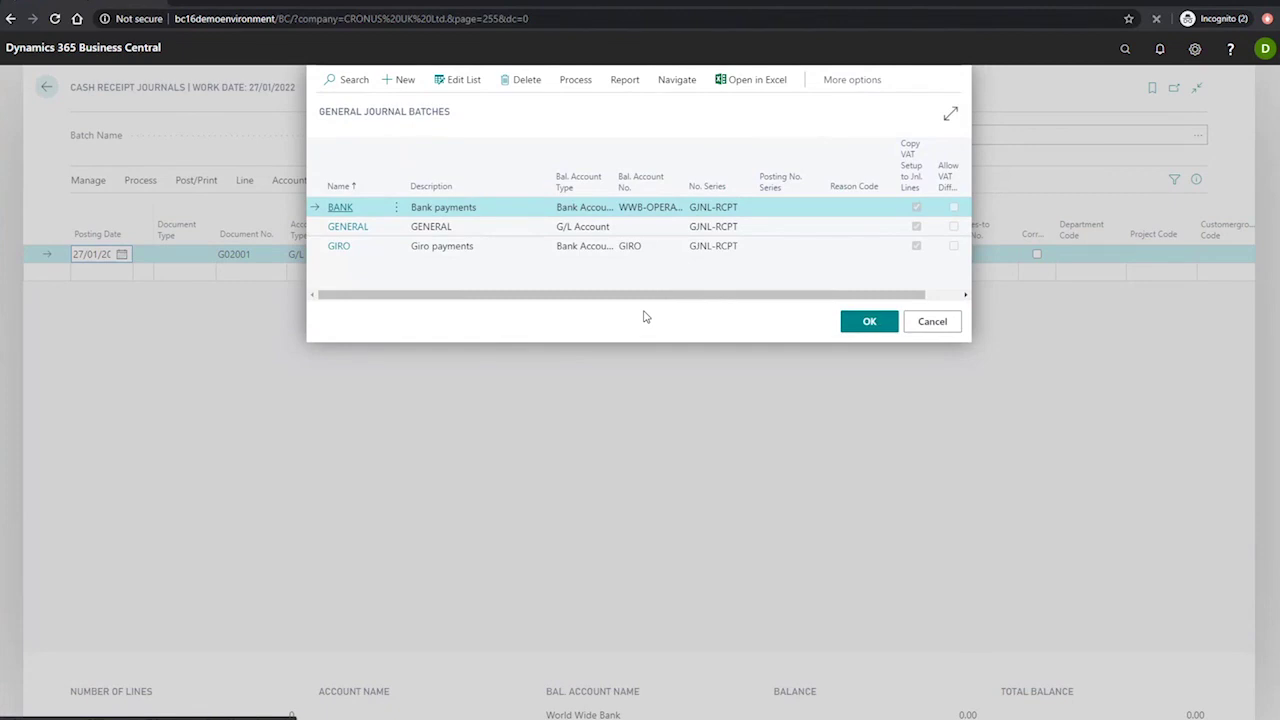
pyautogui.click(853, 322)
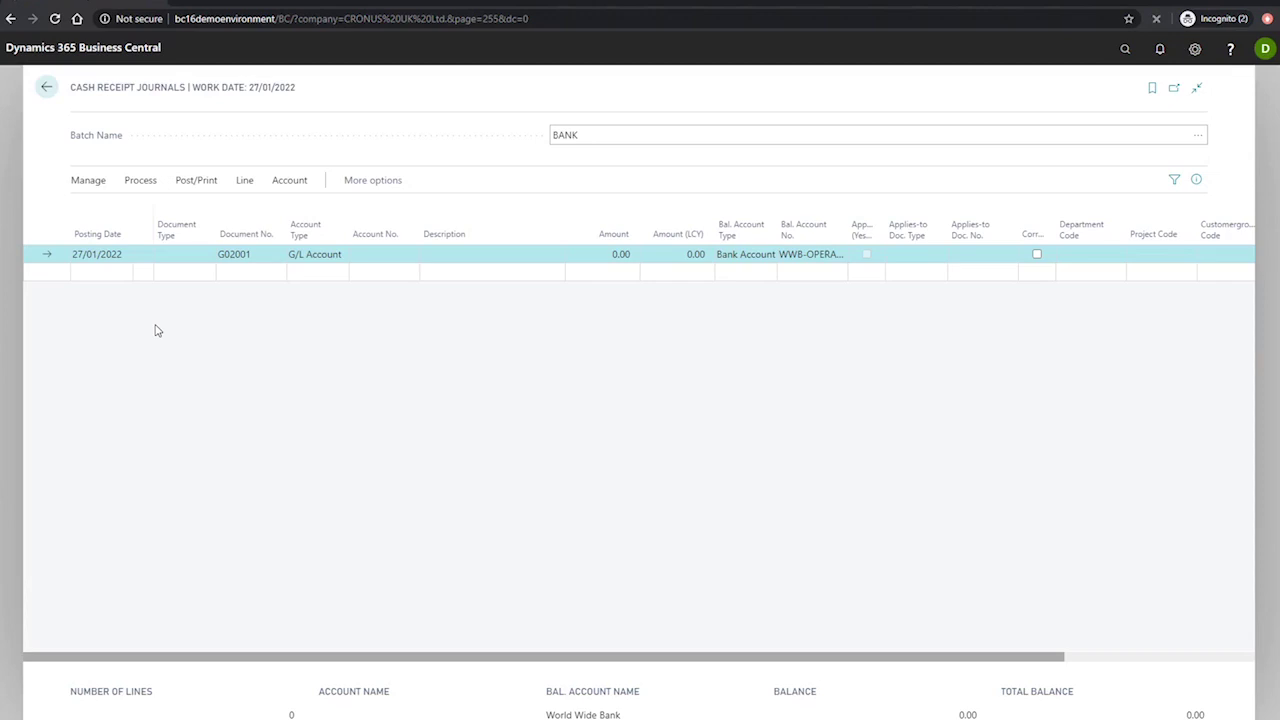
# - Set line G02001 to Document Type Payment, Account Type Customer, Account No. 20000 (Selangorian Ltd.)
pyautogui.click(188, 257)
pyautogui.click(174, 302)
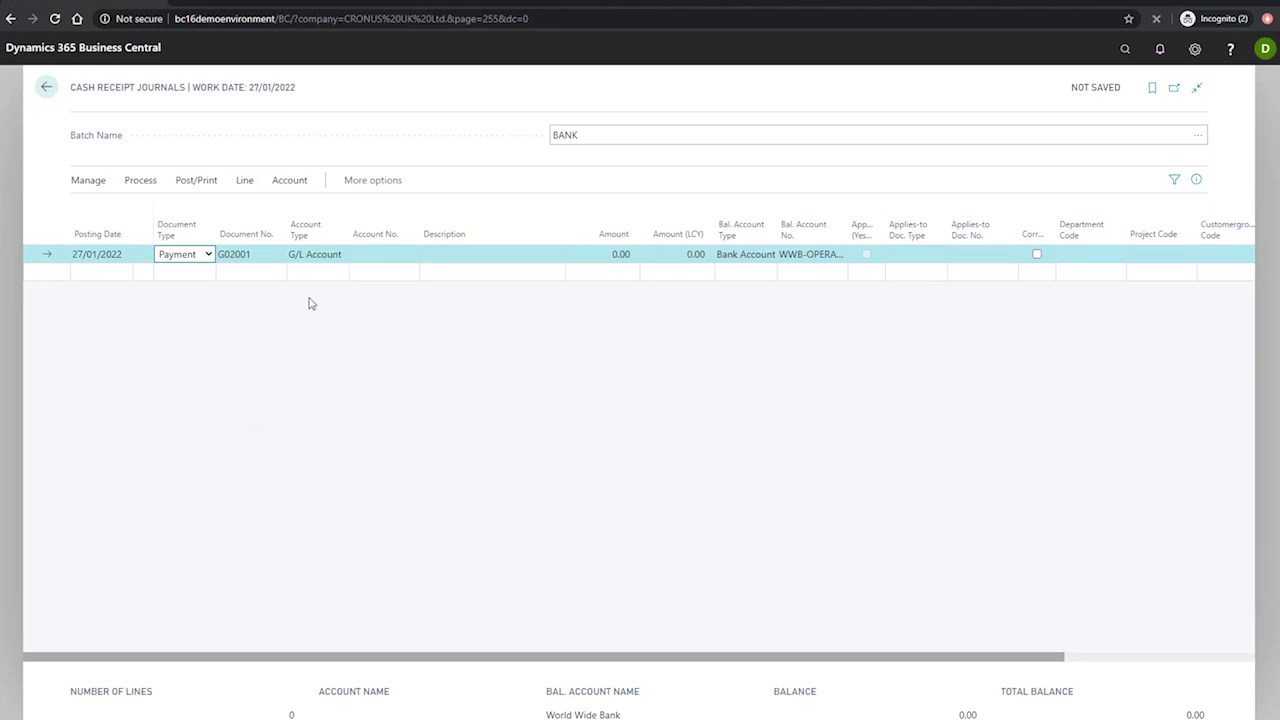
pyautogui.click(338, 257)
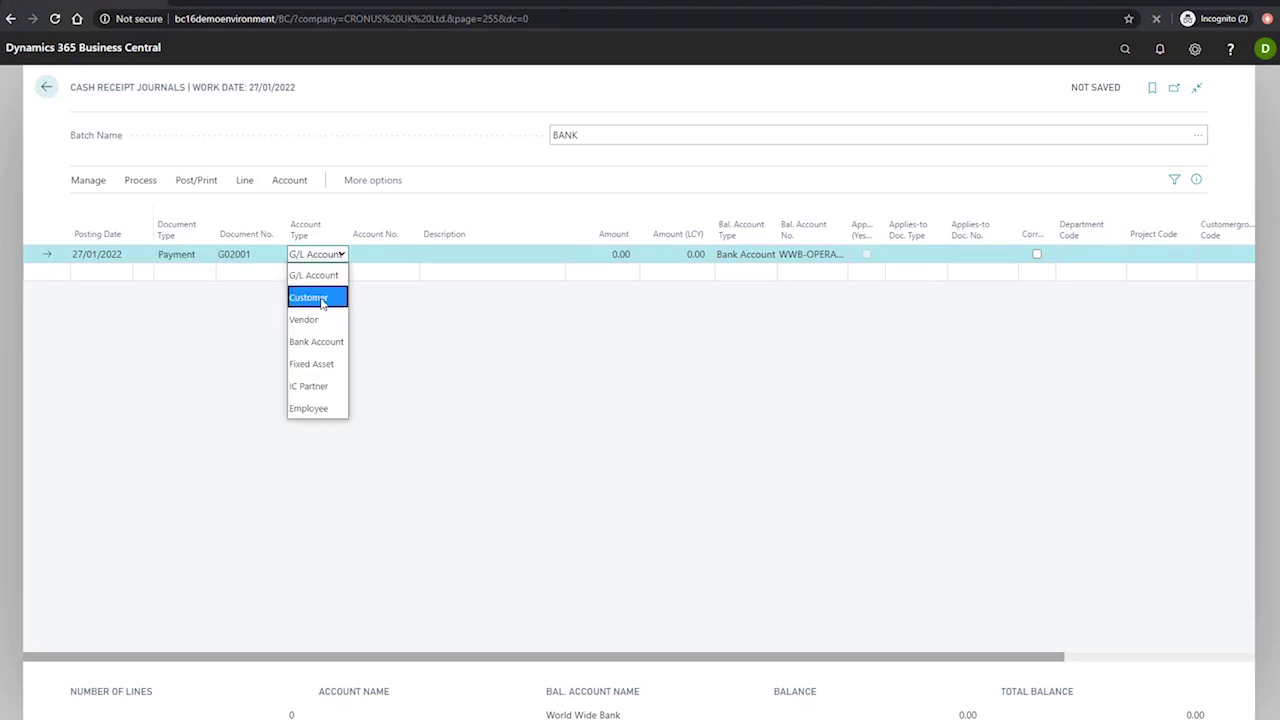
pyautogui.click(310, 297)
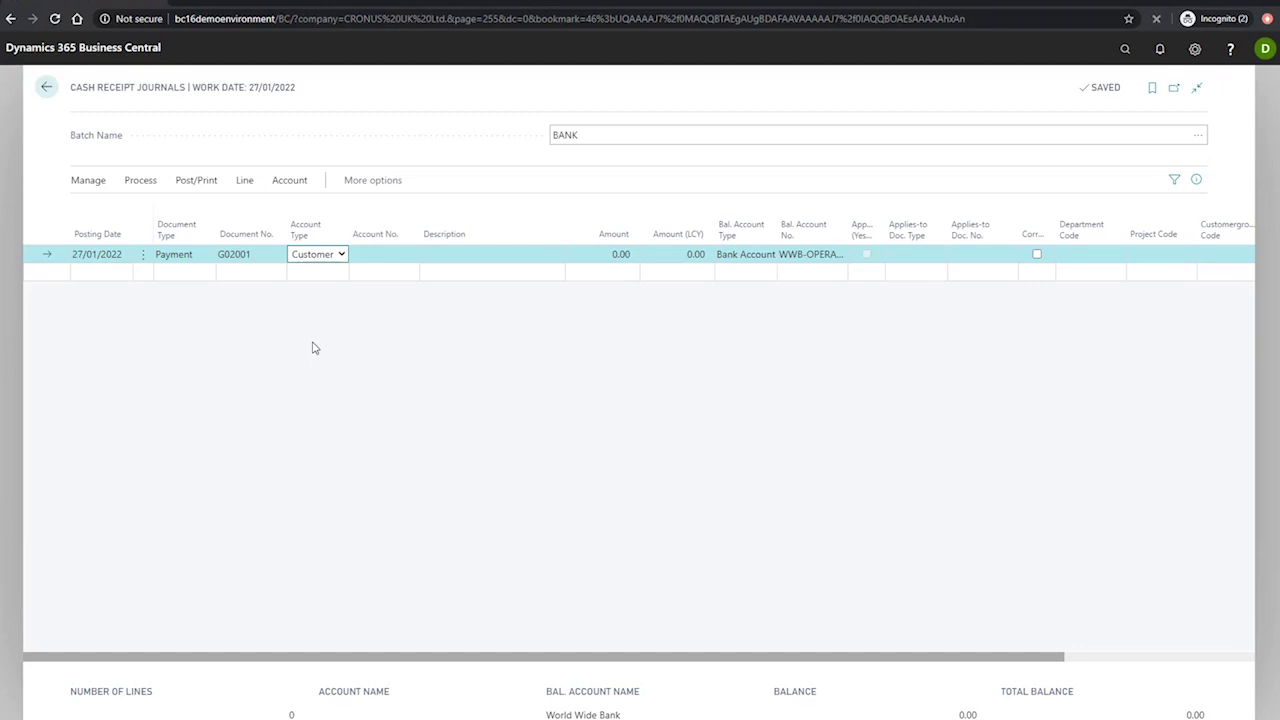
pyautogui.click(377, 255)
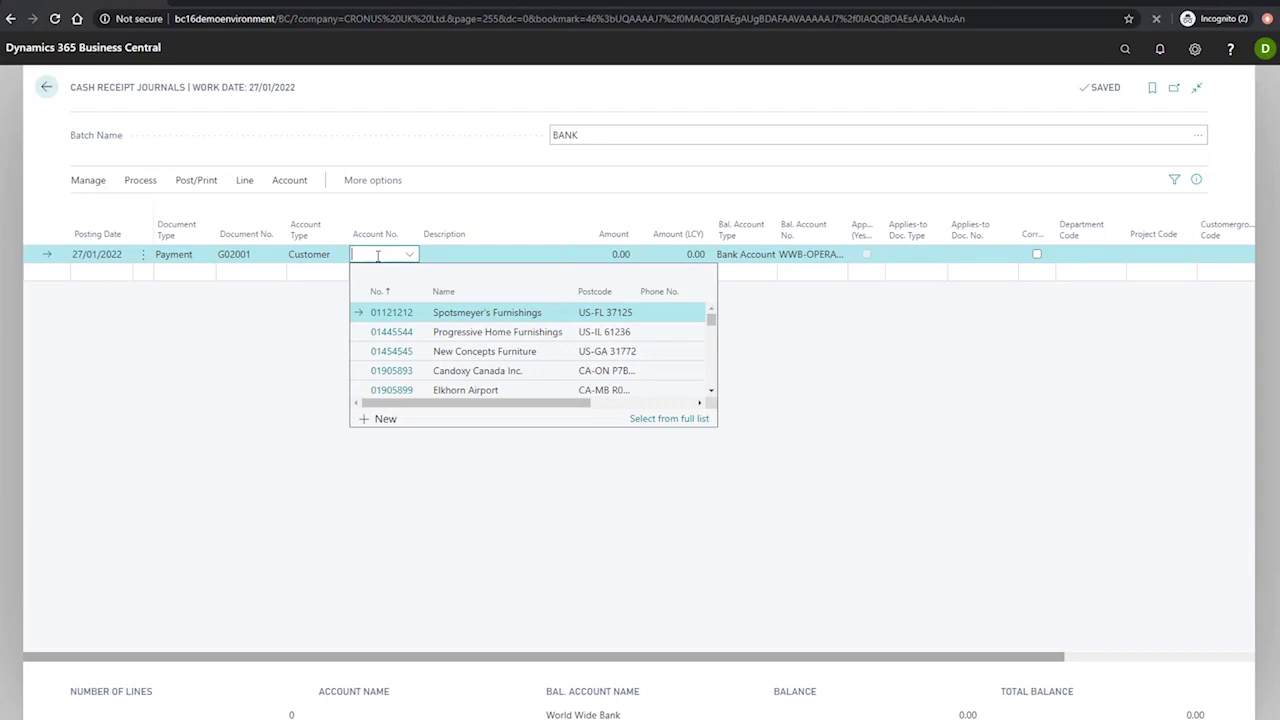
pyautogui.write('20000')
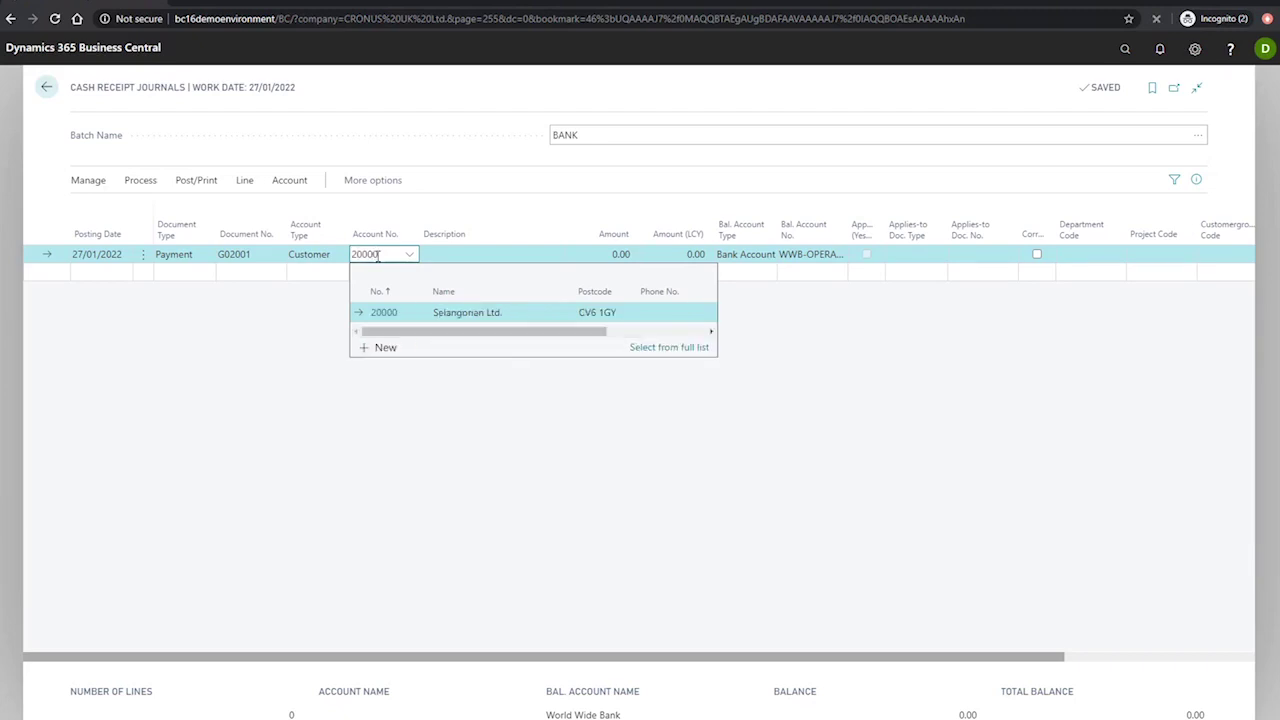
pyautogui.click(386, 313)
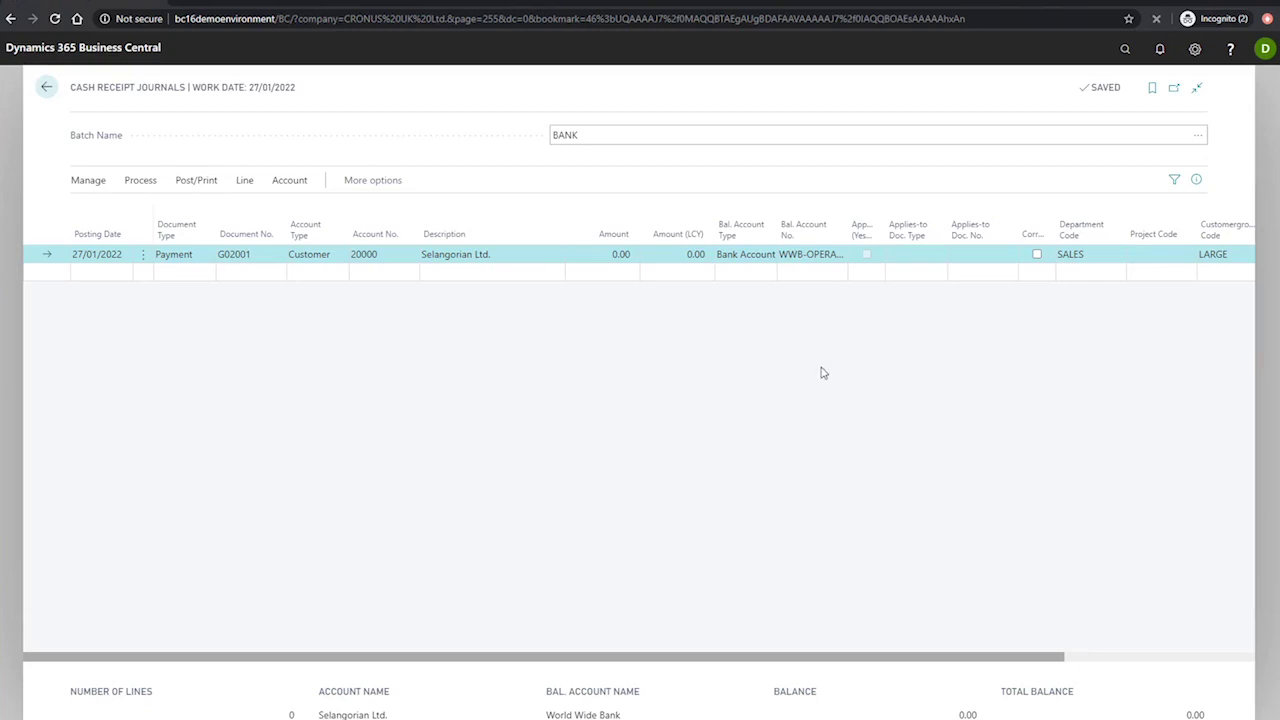
# - Select invoice 103019 in Apply Customer Entries for line G02001, filling the amount -207.19
pyautogui.click(990, 256)
pyautogui.click(1005, 256)
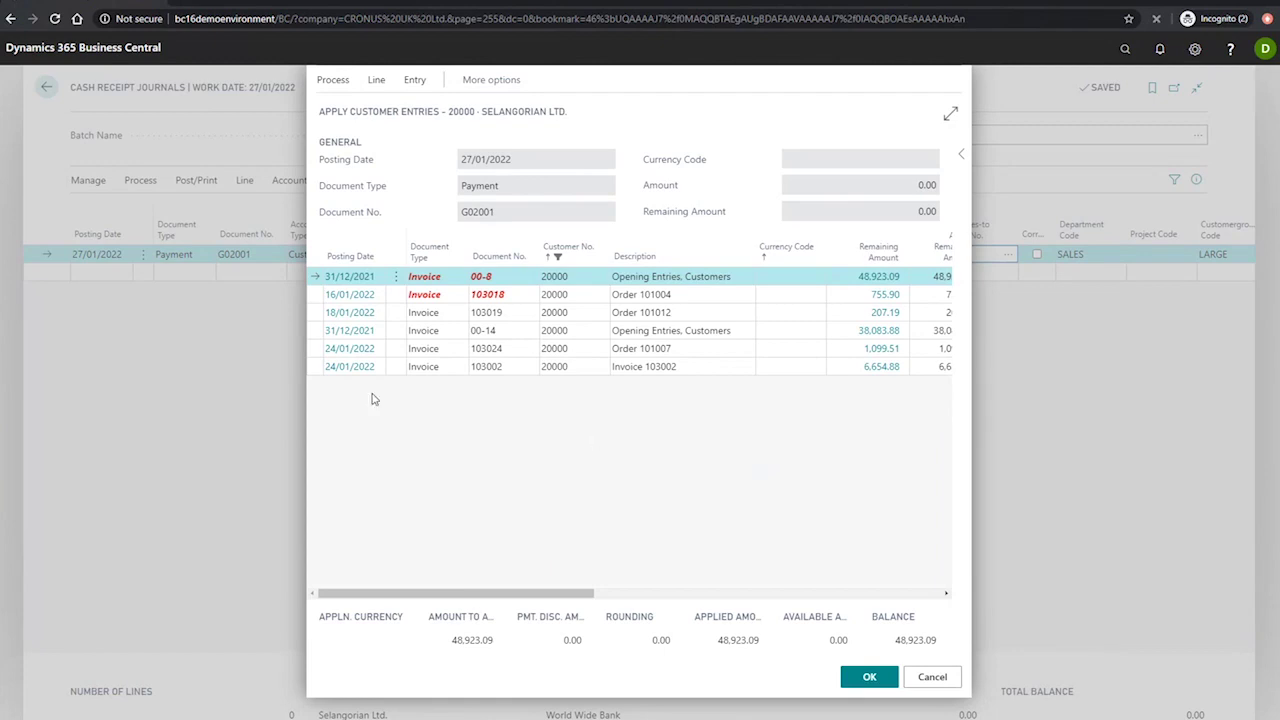
pyautogui.click(320, 313)
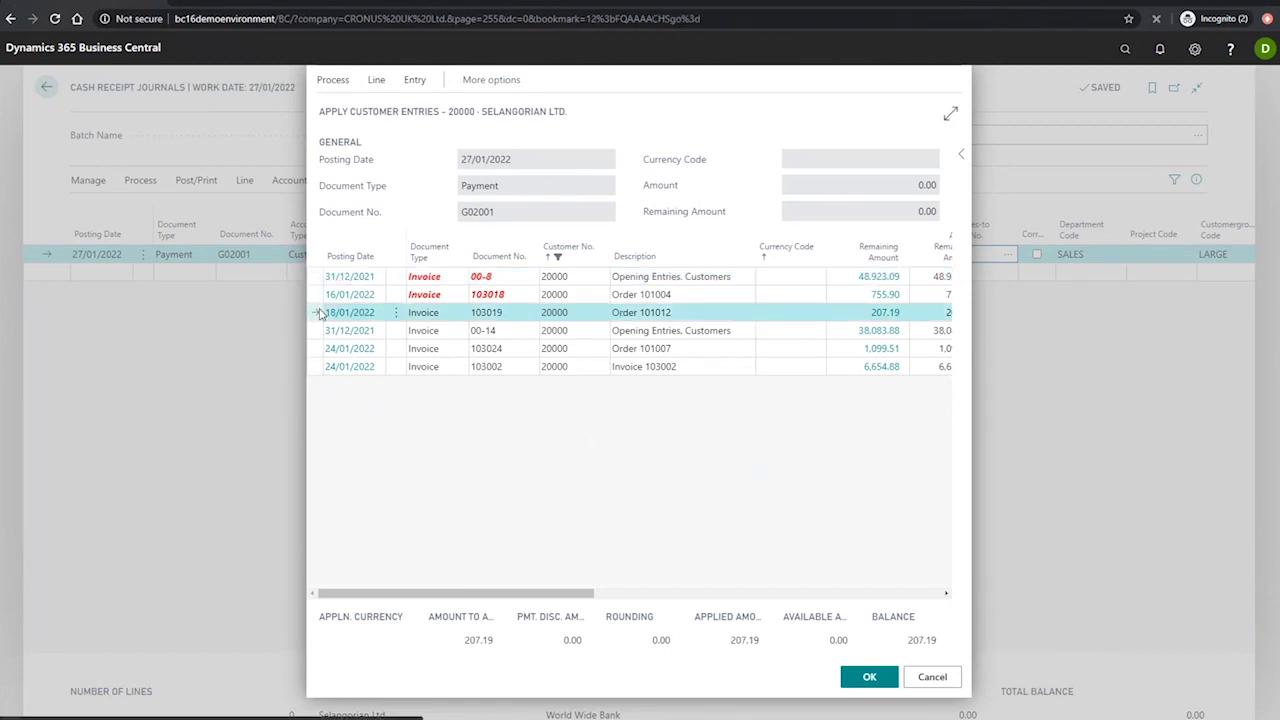
pyautogui.click(862, 677)
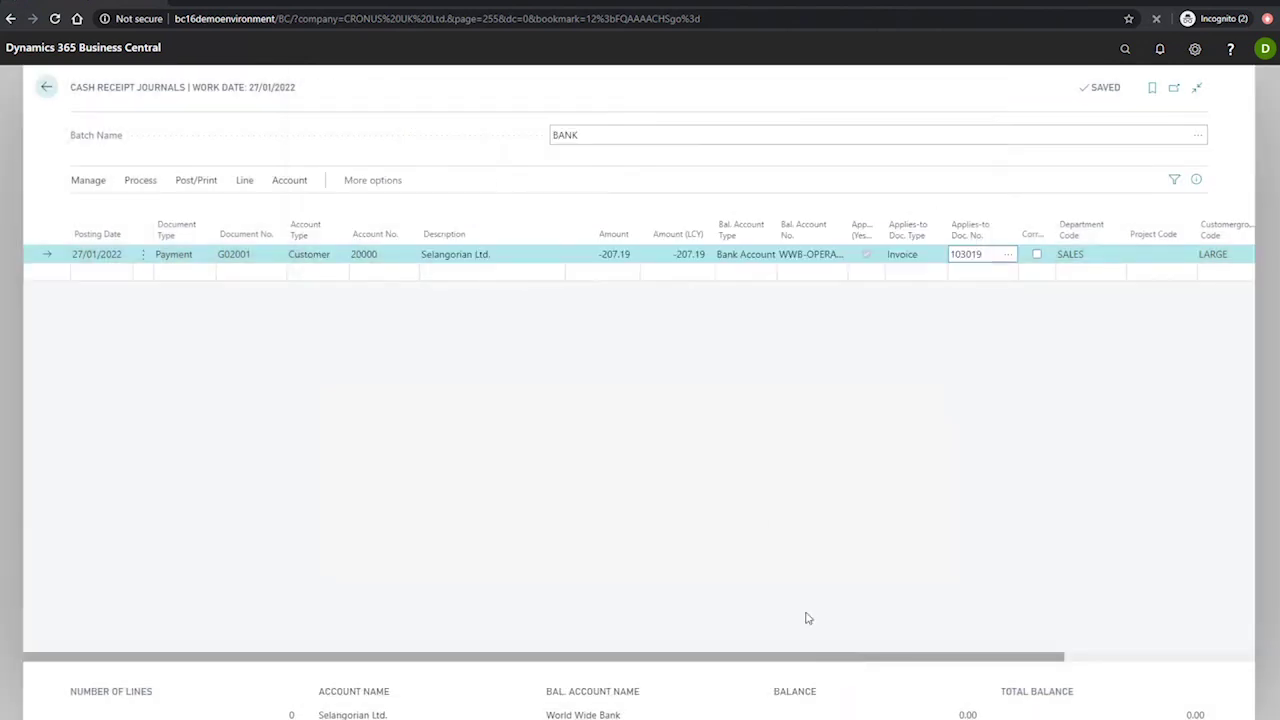
pyautogui.click(763, 413)
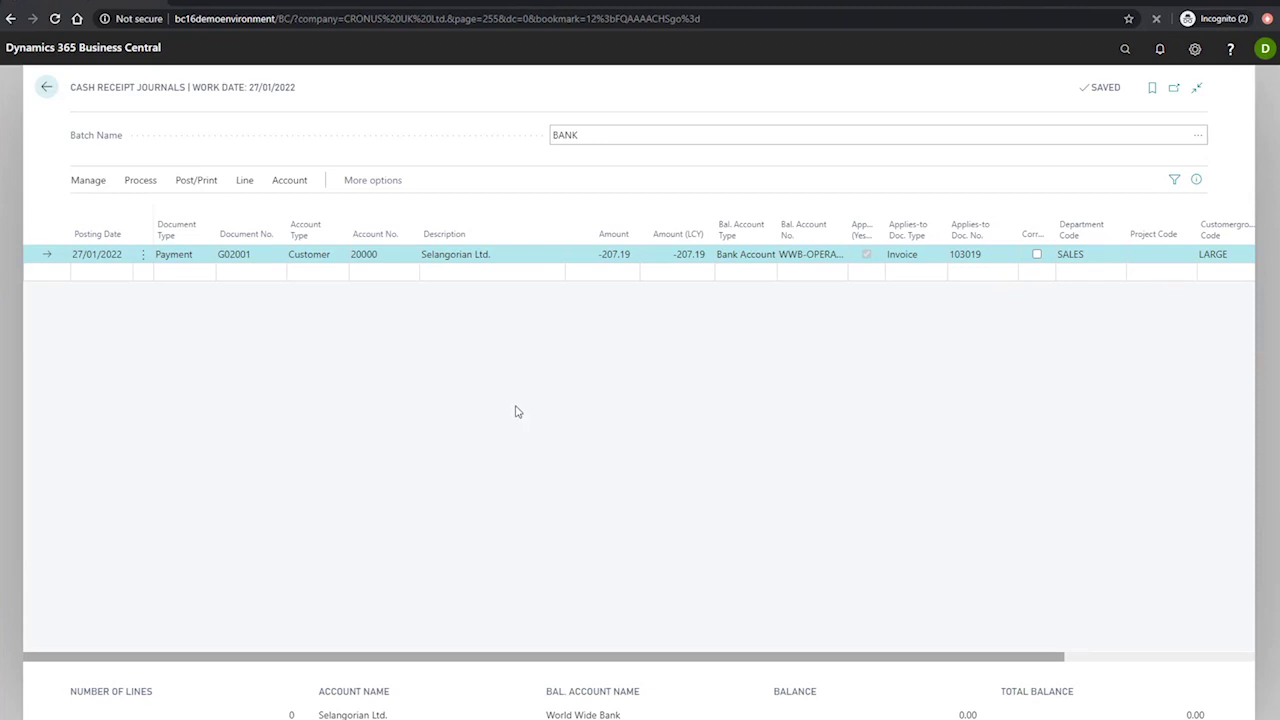
pyautogui.click(78, 275)
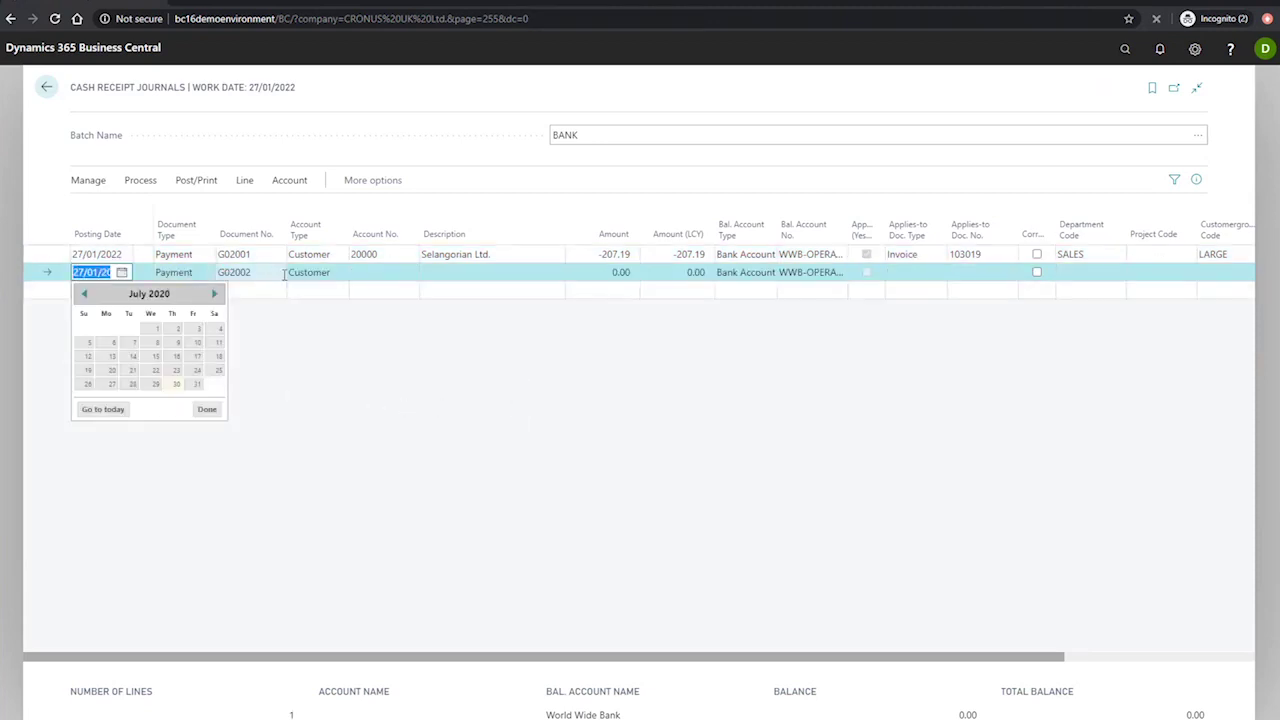
# - On line G02002 keep Account Type Customer and choose account 10000, The Cannon Group PLC
pyautogui.click(317, 272)
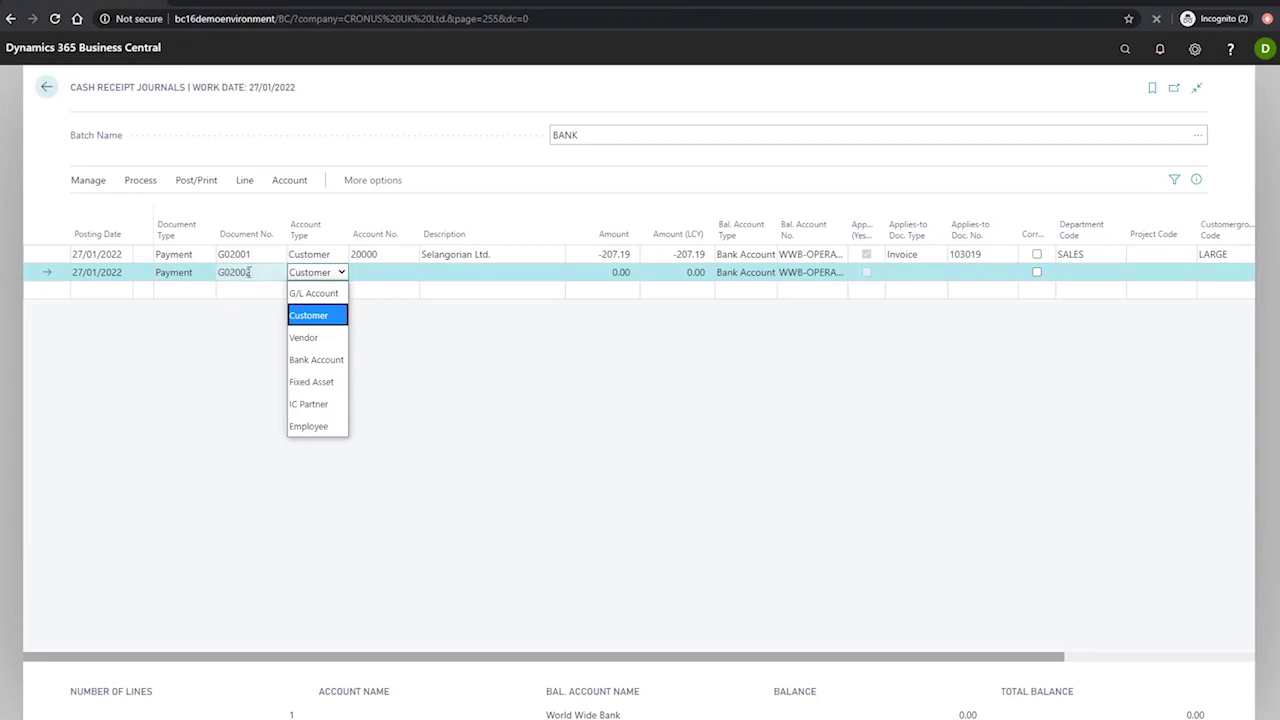
pyautogui.click(394, 272)
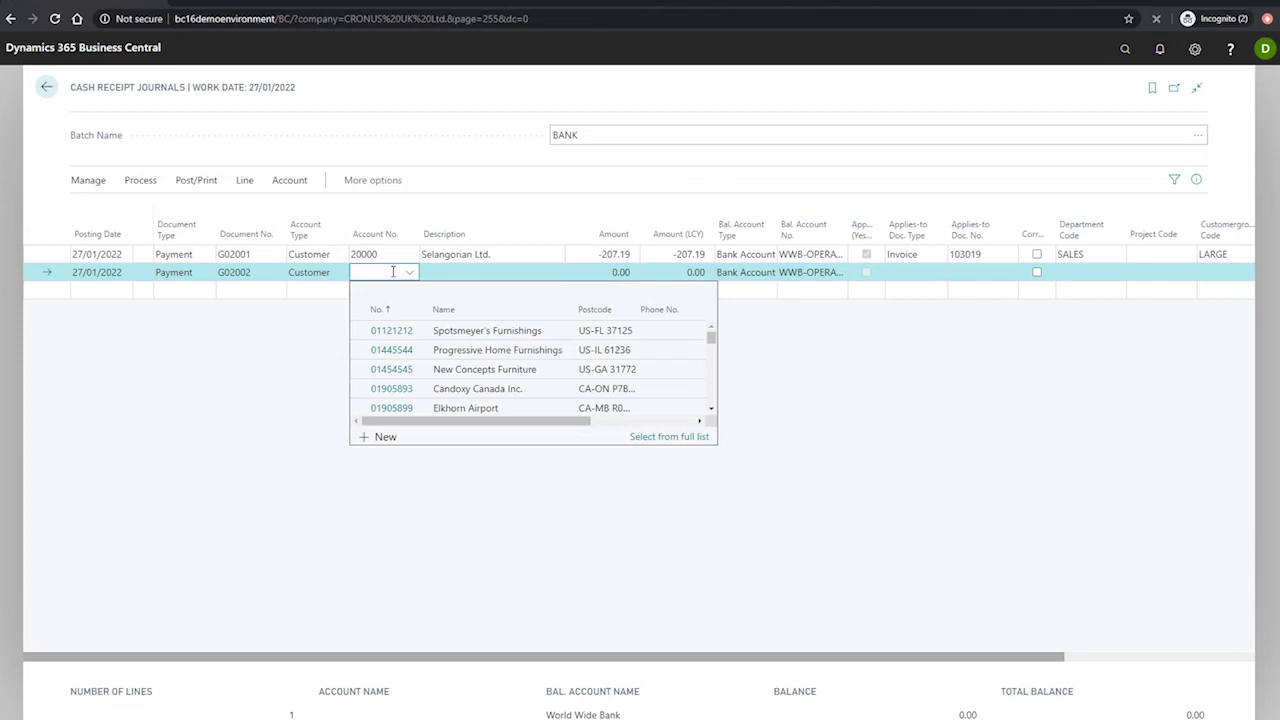
pyautogui.write('10000')
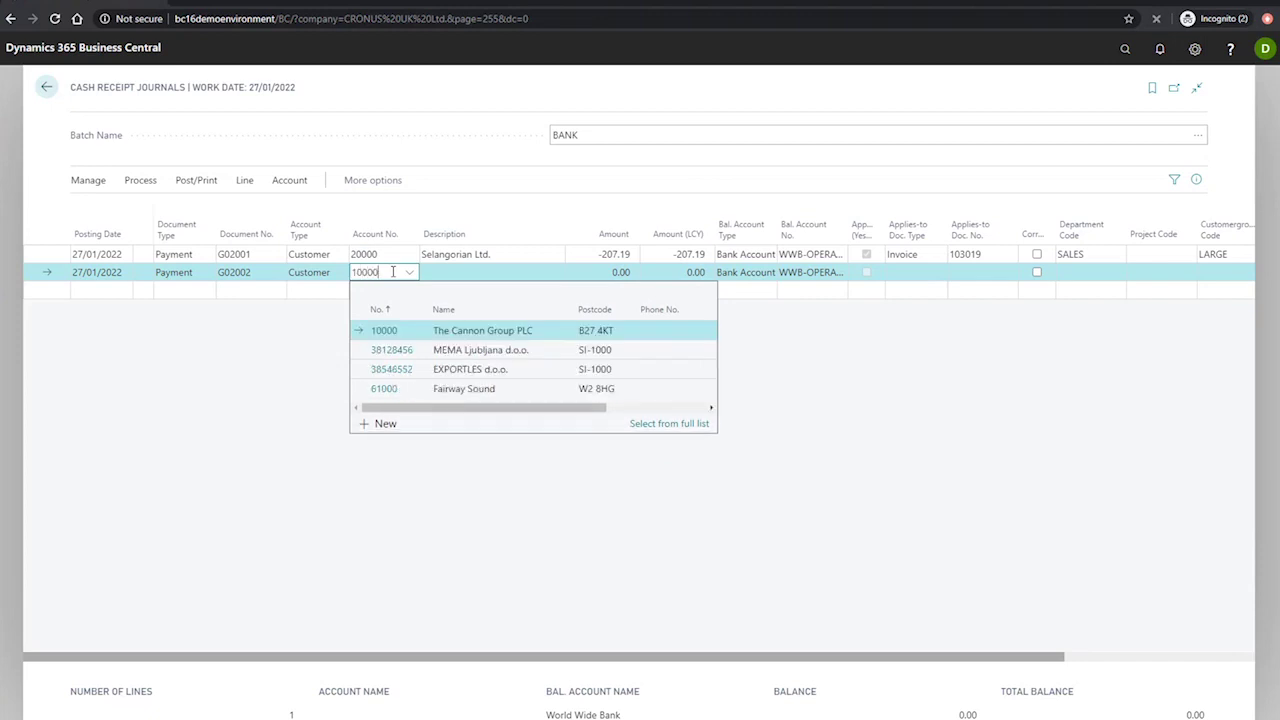
pyautogui.click(388, 337)
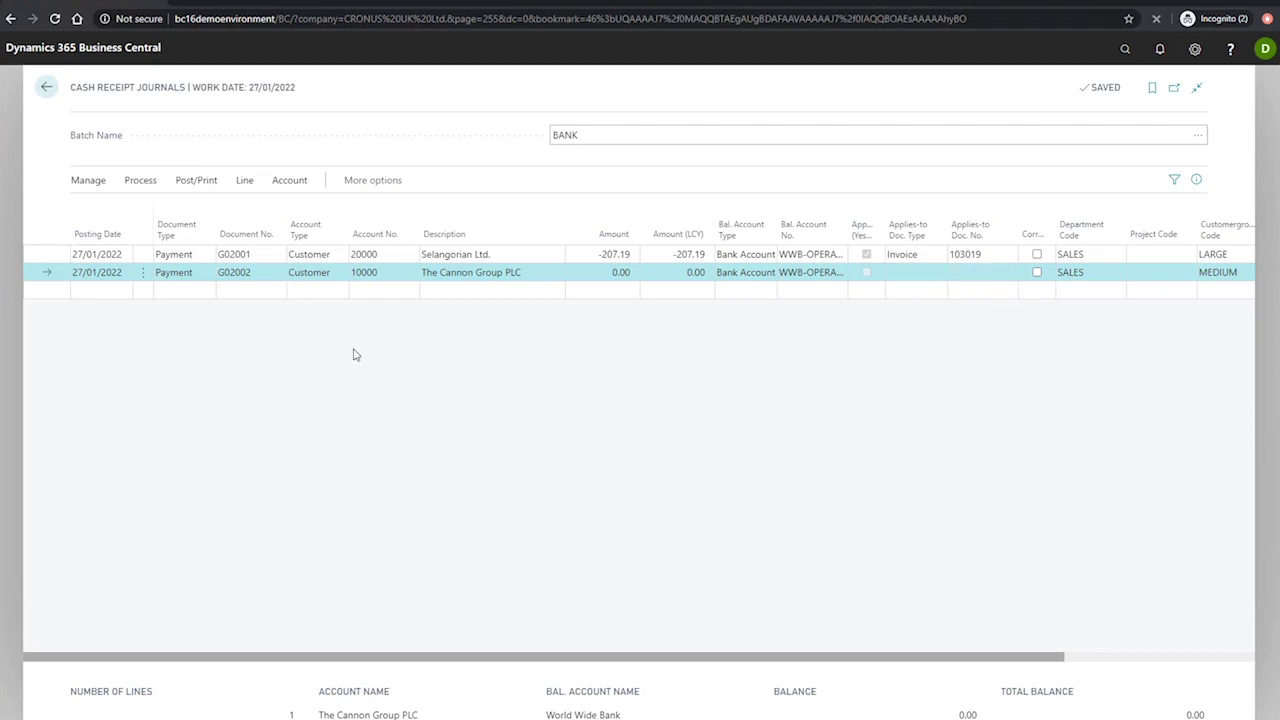
# - Open Apply Entries for line G02002 and mark invoices 103001, 103015 and 103028
pyautogui.click(141, 181)
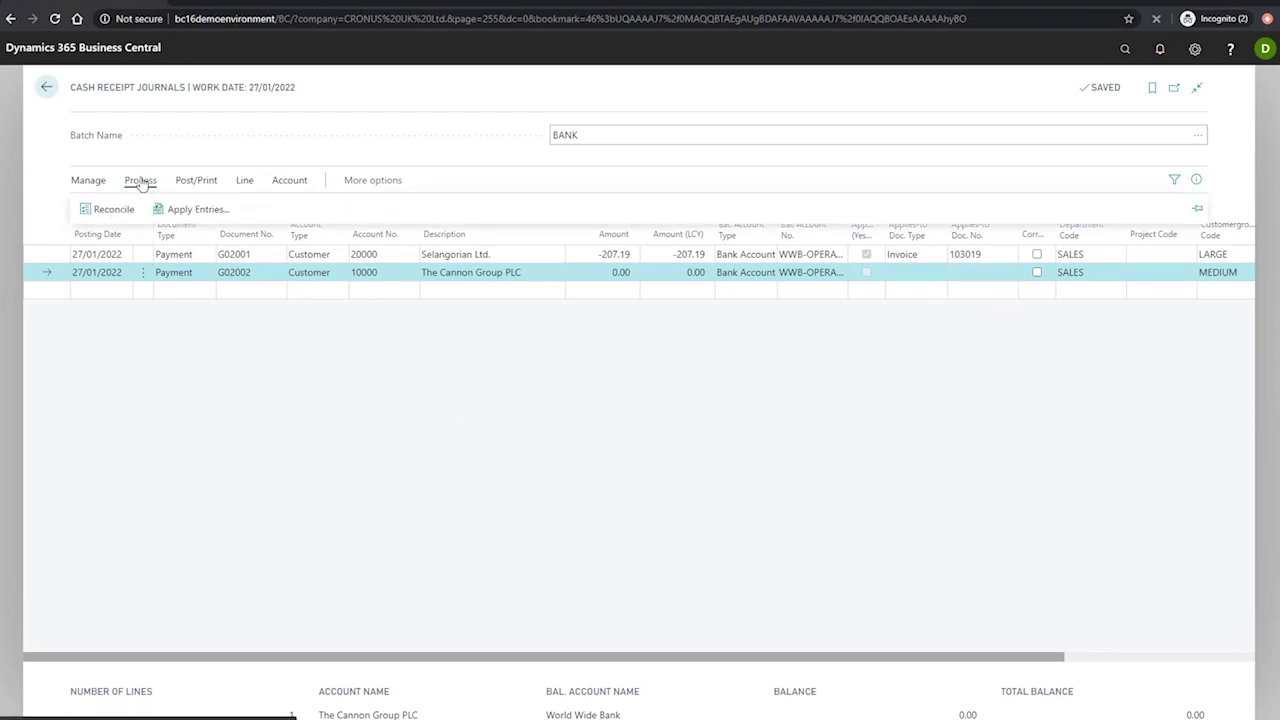
pyautogui.click(190, 209)
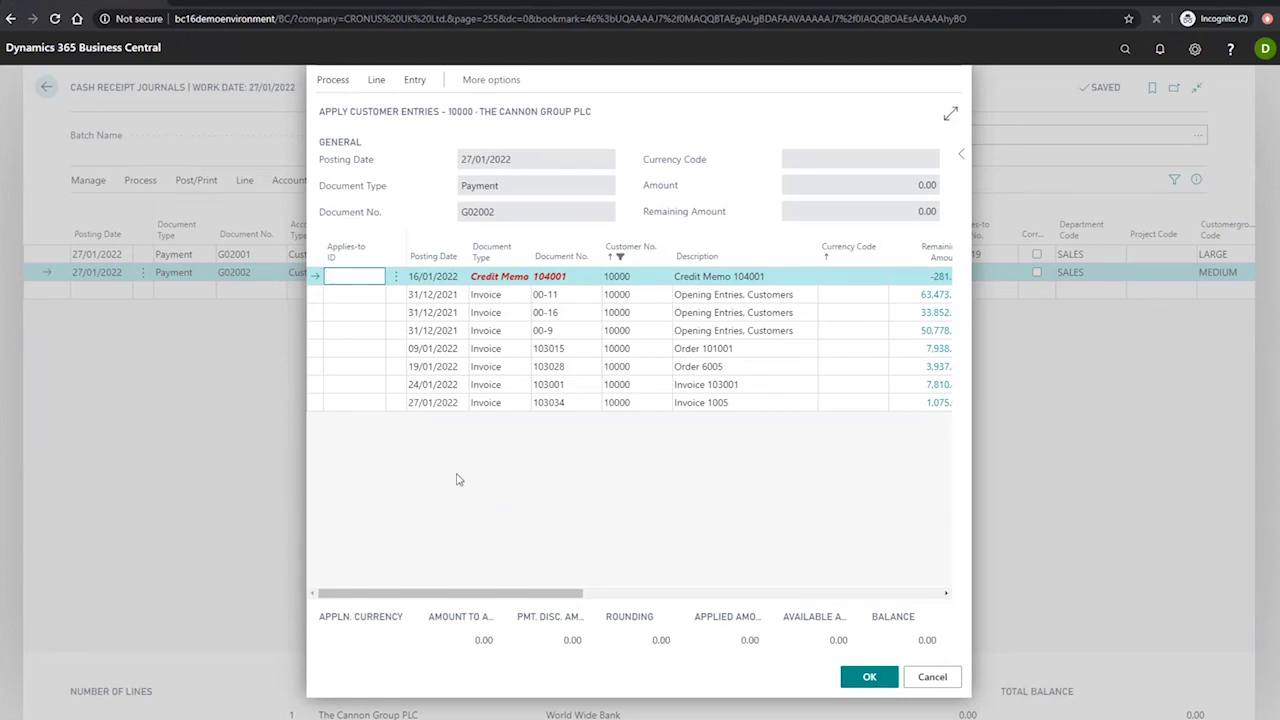
pyautogui.click(352, 384)
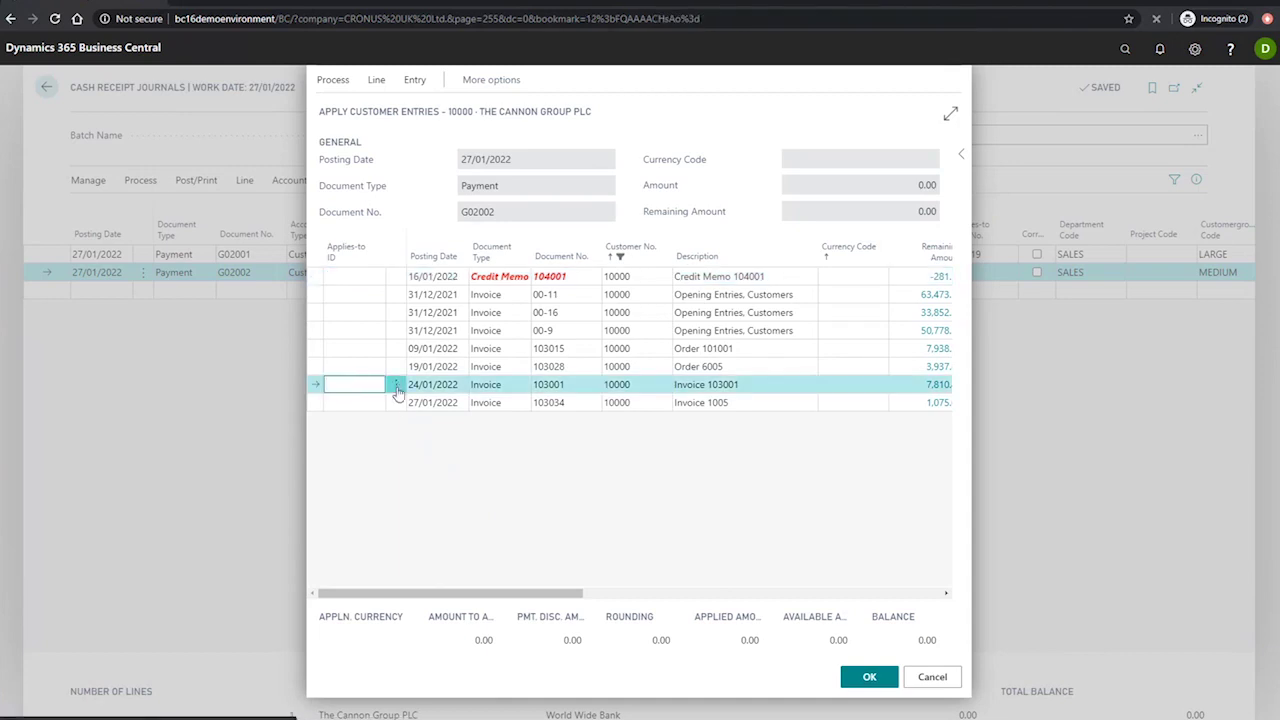
pyautogui.click(397, 390)
pyautogui.click(381, 410)
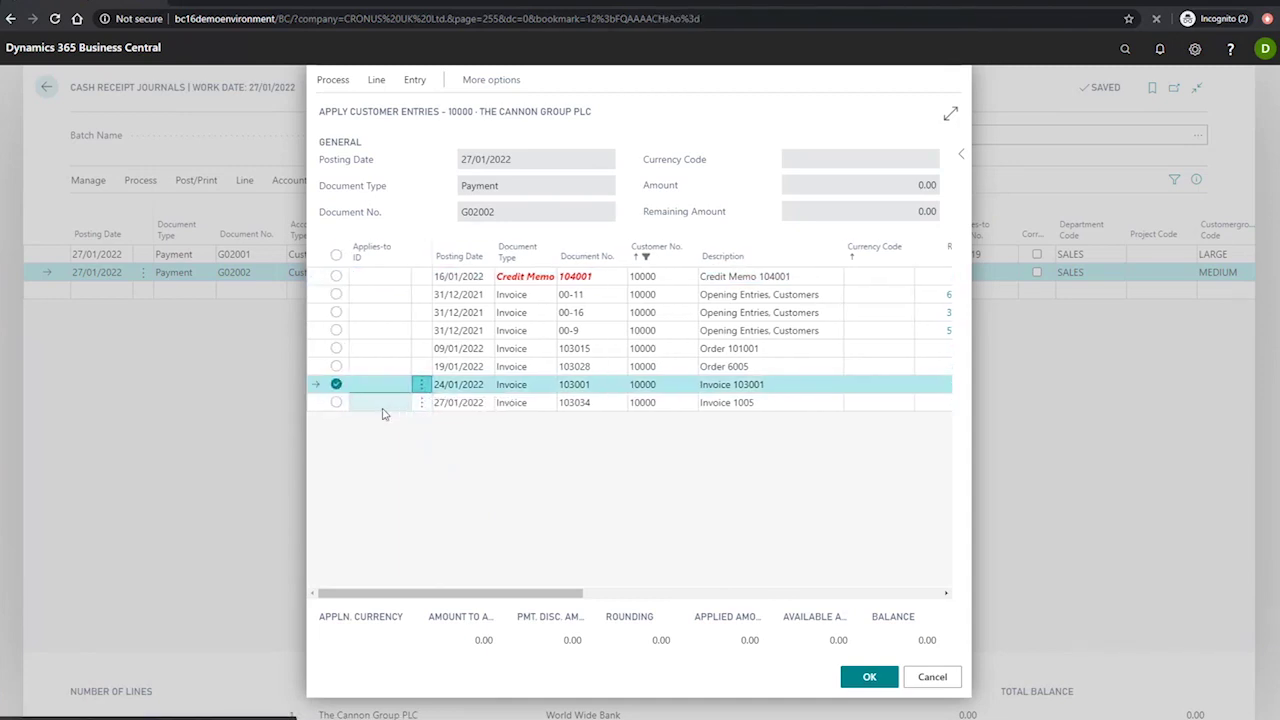
pyautogui.click(336, 348)
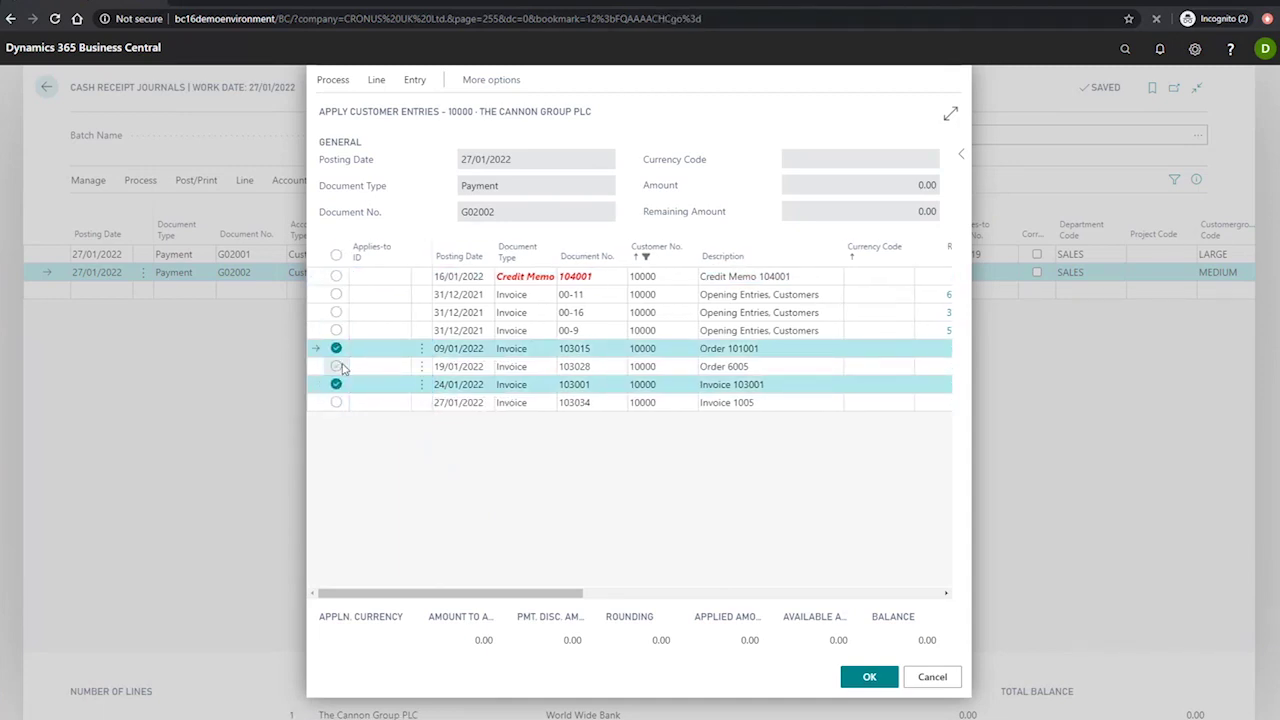
pyautogui.click(336, 366)
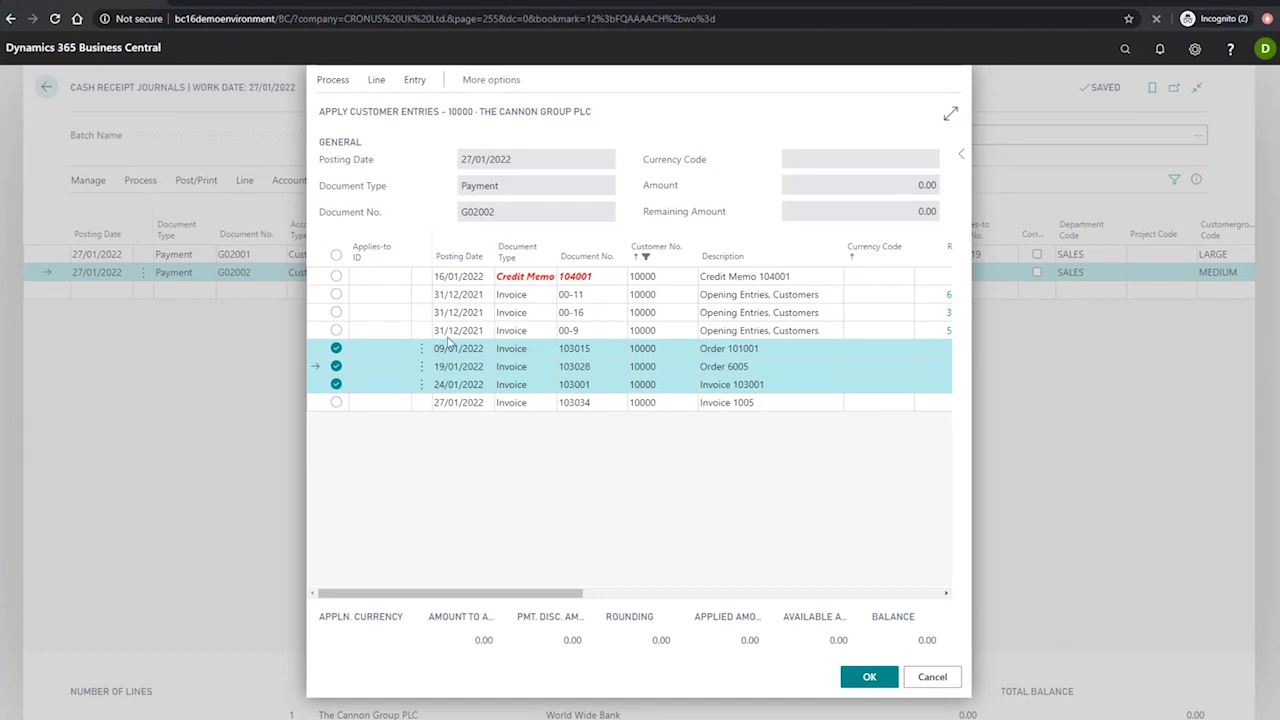
# - Give the three marked invoices applies-to ID G02002 and confirm, totalling -19,451.54
pyautogui.click(333, 80)
pyautogui.click(360, 103)
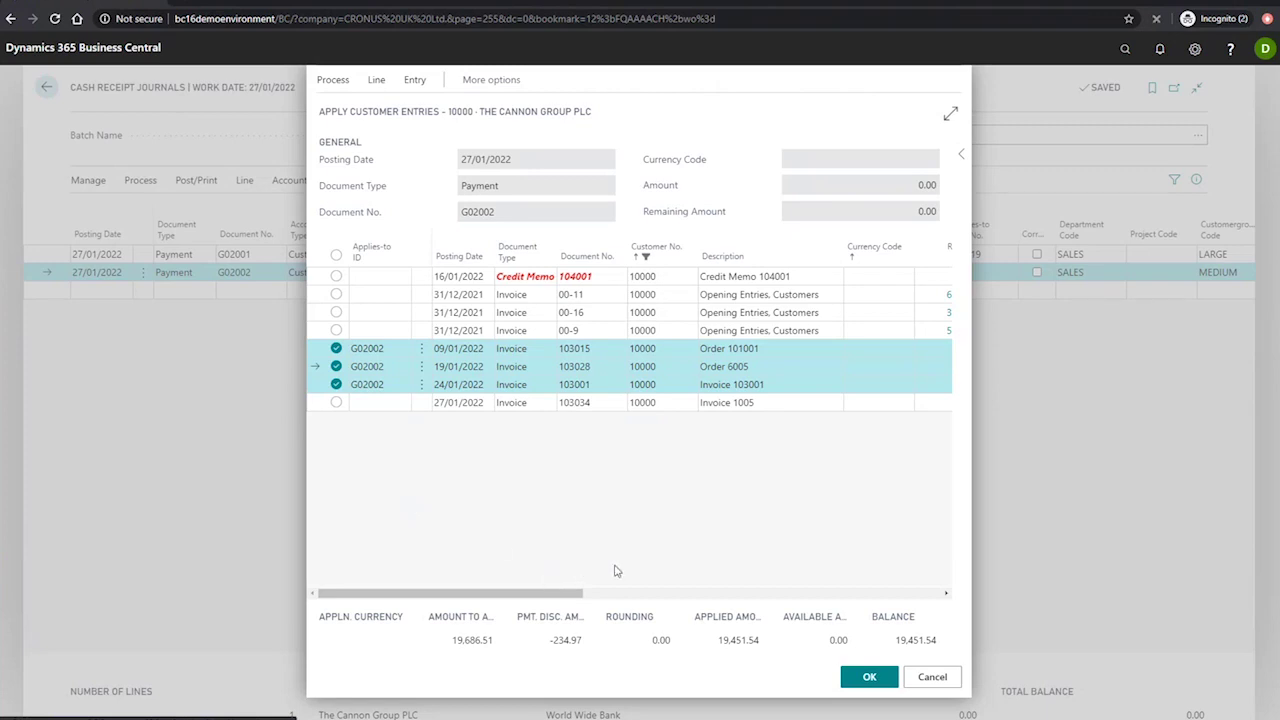
pyautogui.click(850, 679)
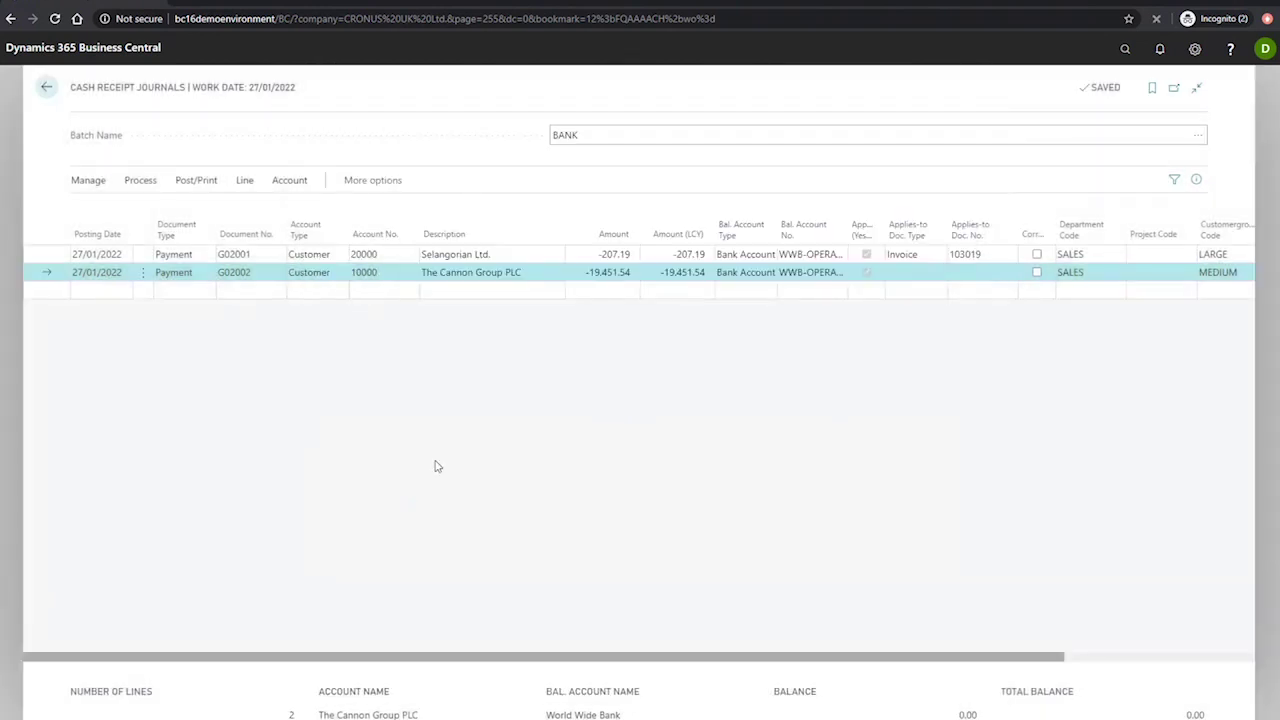